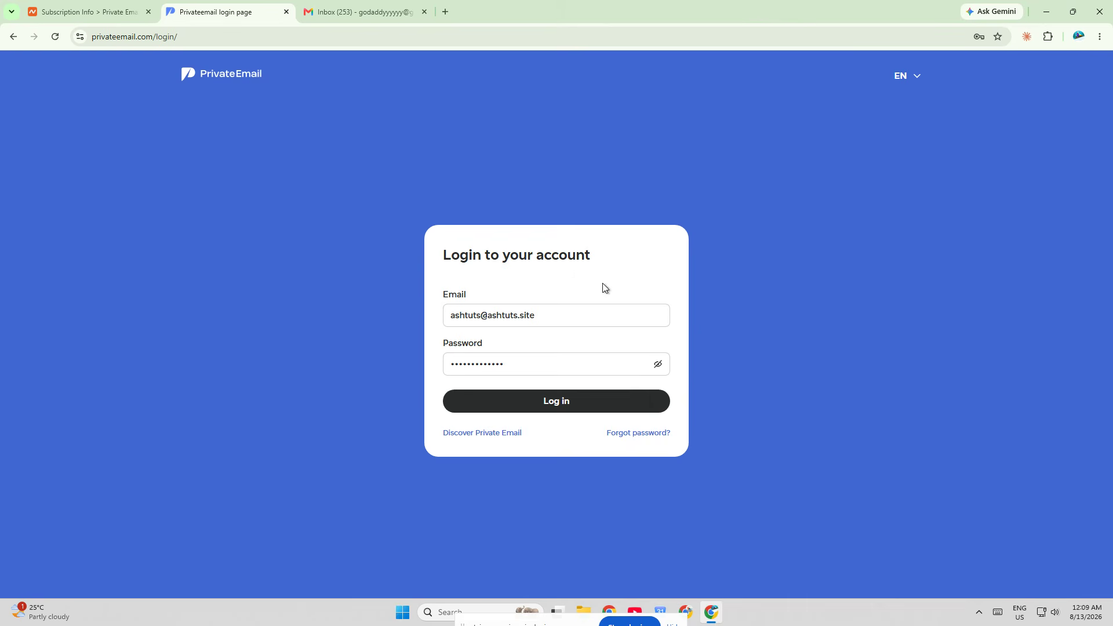
- Log in to the Private Email mailbox with the prefilled credentials and save the login in the browser
left_click(551, 405)
left_click(127, 40)
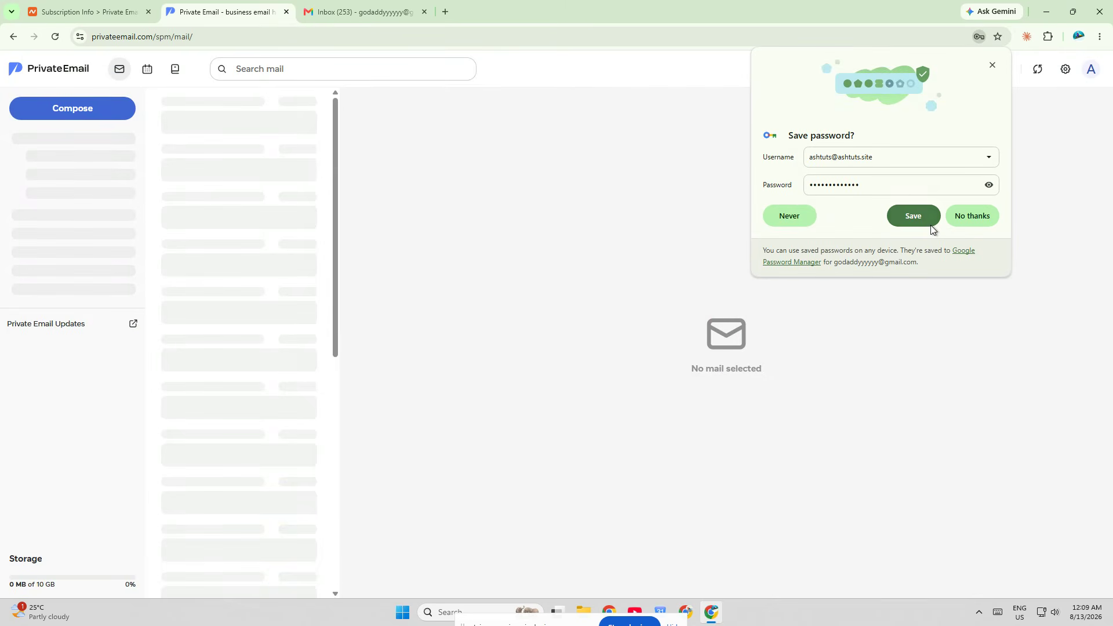
left_click(930, 226)
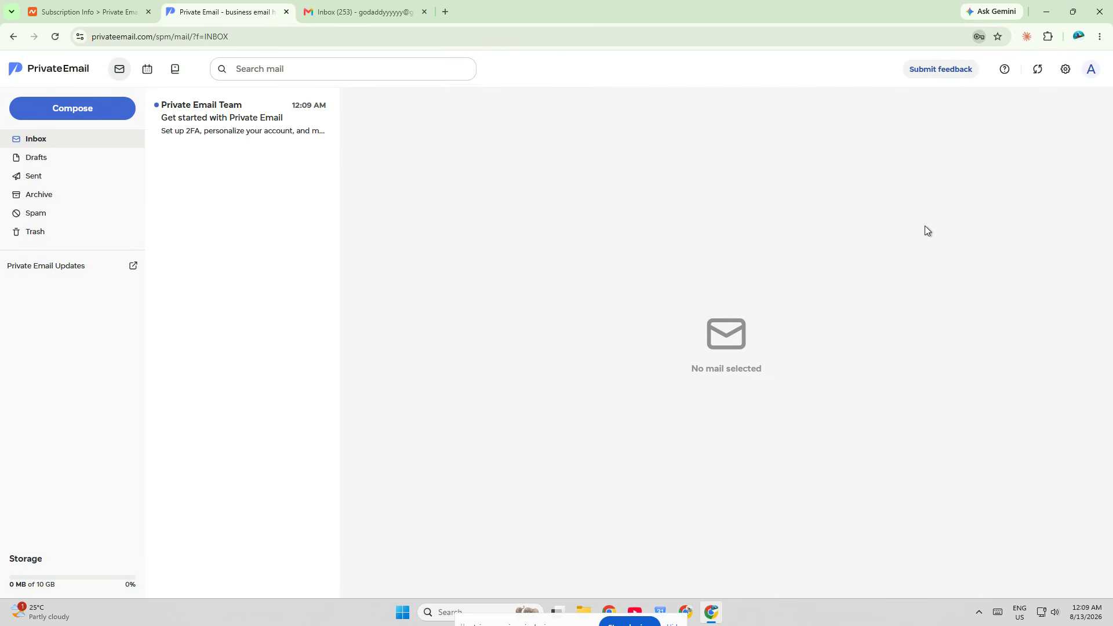
- Add the Gmail address as the forwarding address in the Private Email settings
left_click(1066, 70)
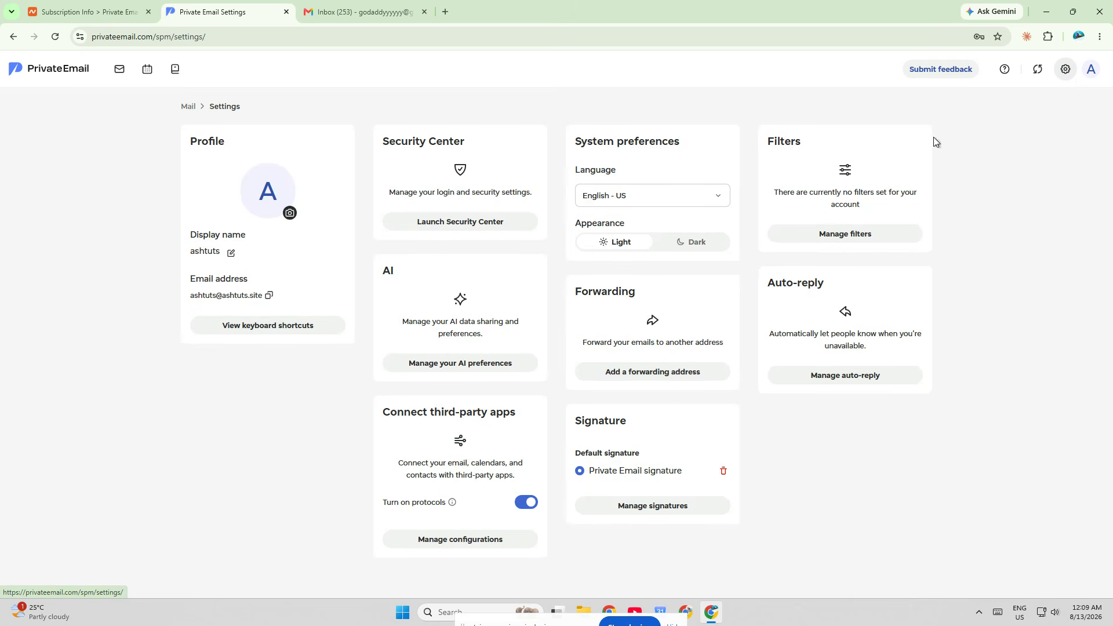
left_click_drag(575, 291, 637, 292)
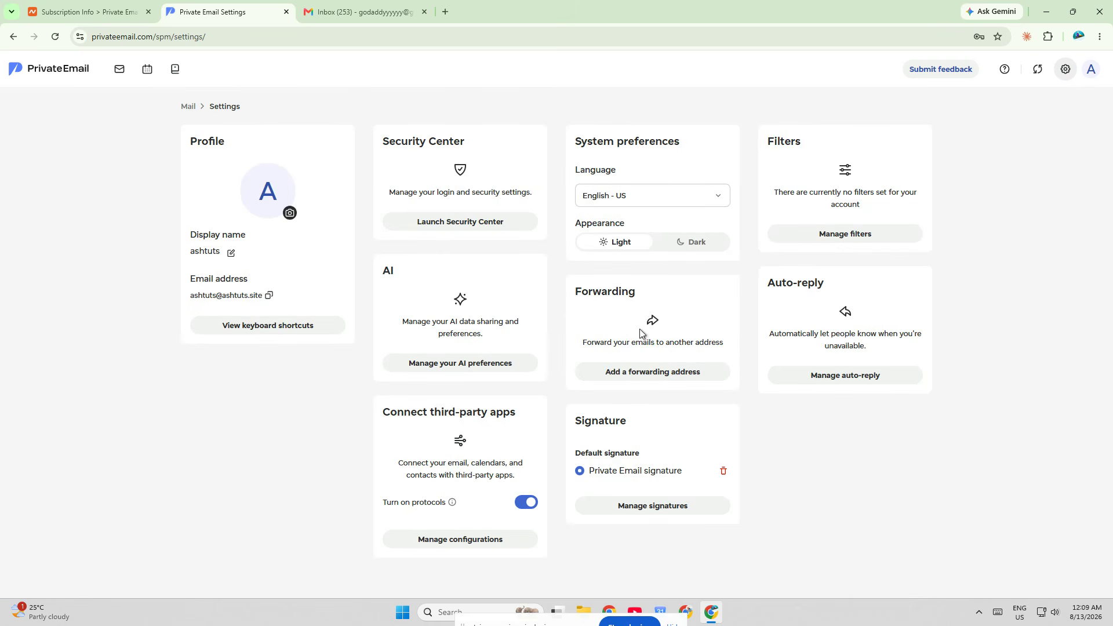
left_click(629, 372)
type("go")
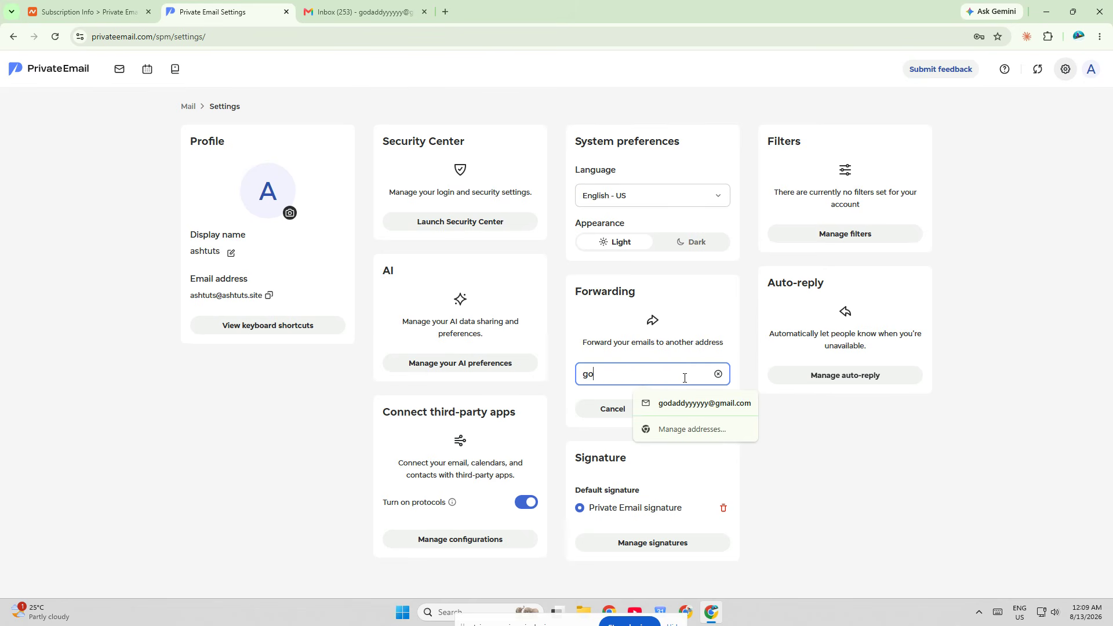
left_click(705, 403)
left_click(682, 409)
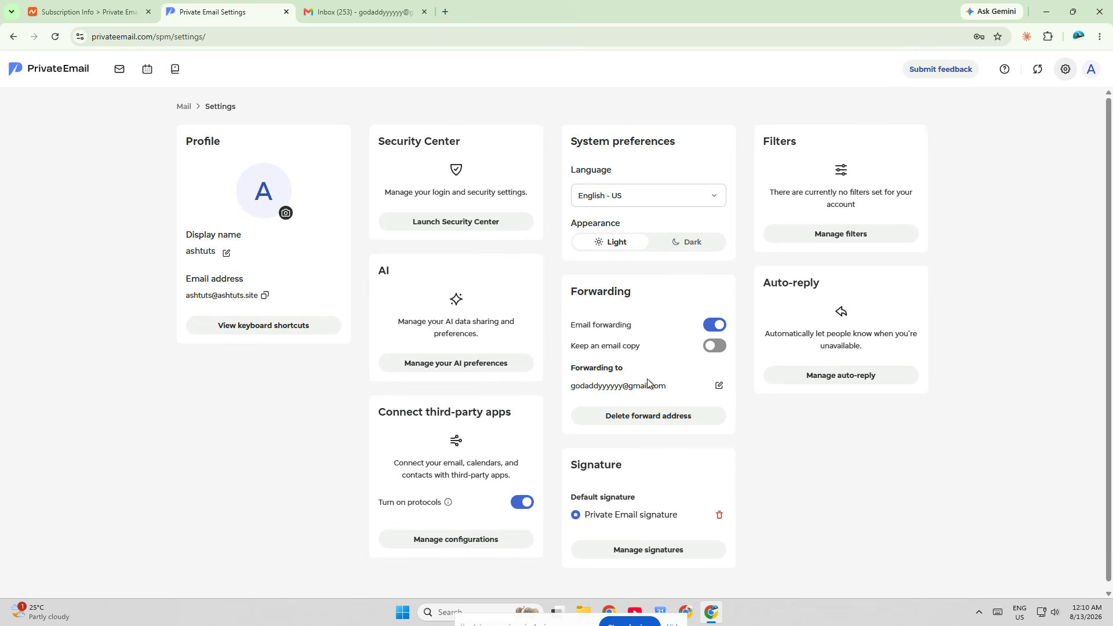
- Switch to Gmail and start adding another send-mail-as address in the Accounts and Import settings
left_click(413, 7)
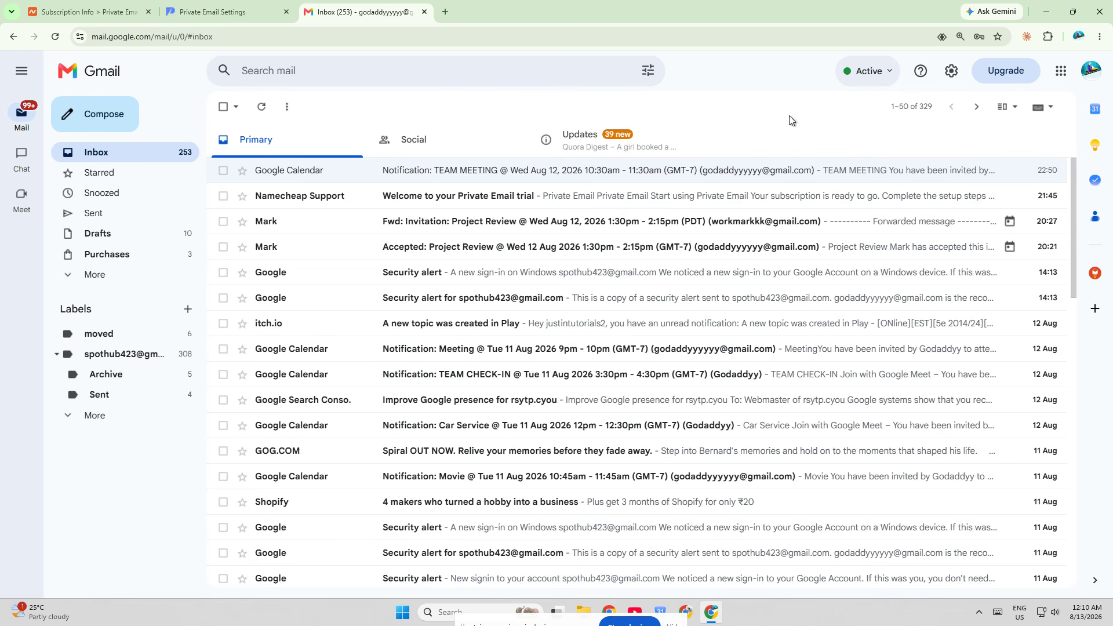
left_click(950, 70)
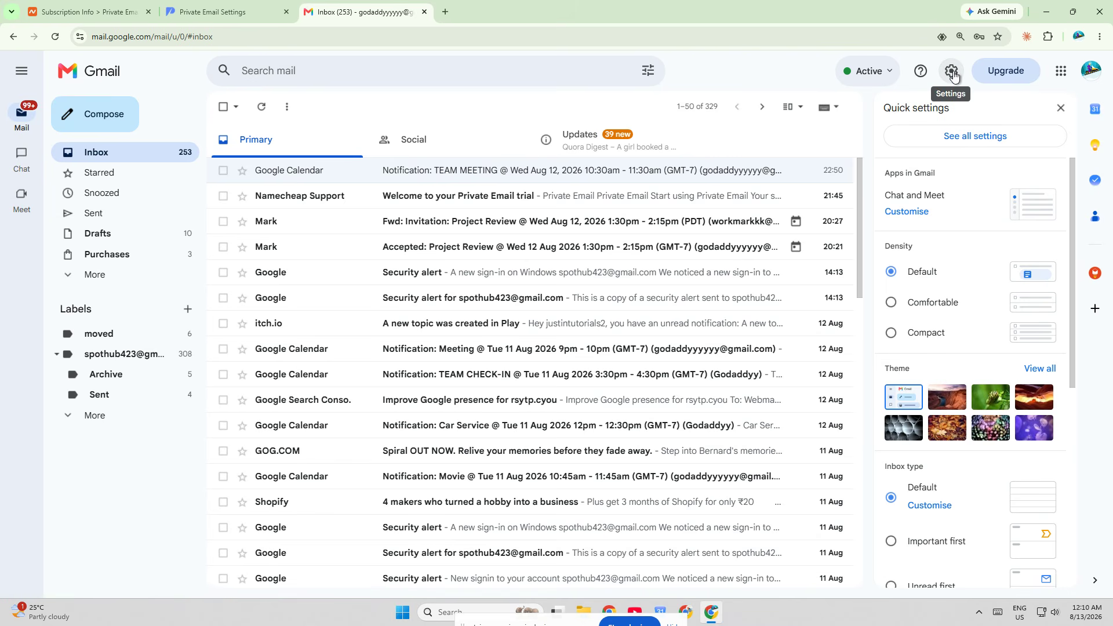
left_click(966, 140)
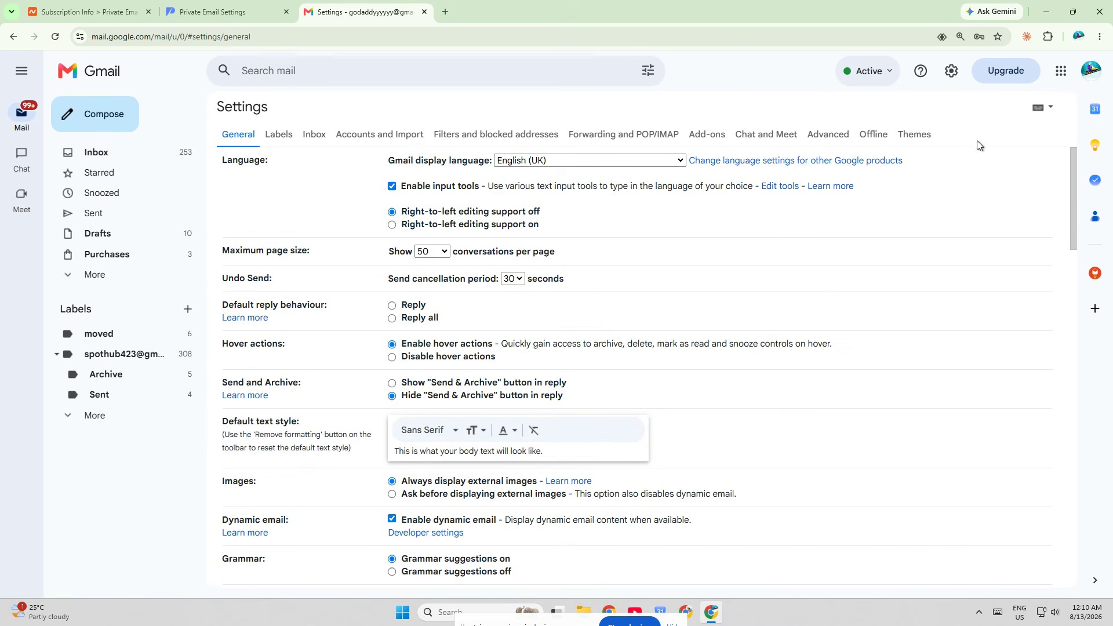
left_click(367, 137)
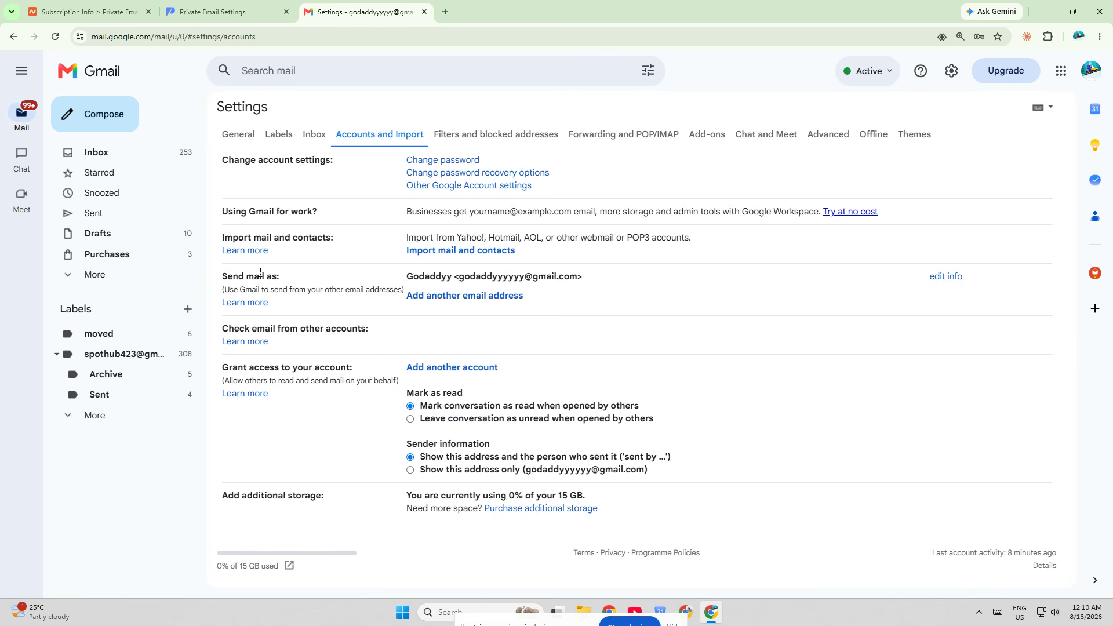
left_click_drag(222, 276, 282, 281)
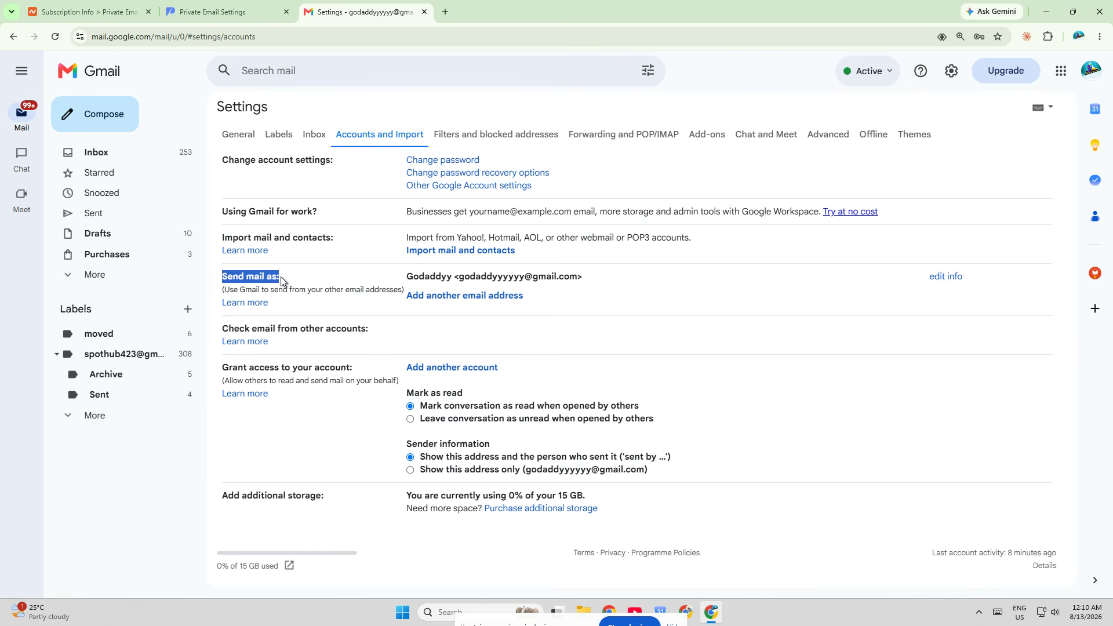
left_click(457, 301)
left_click_drag(182, 10, 581, 159)
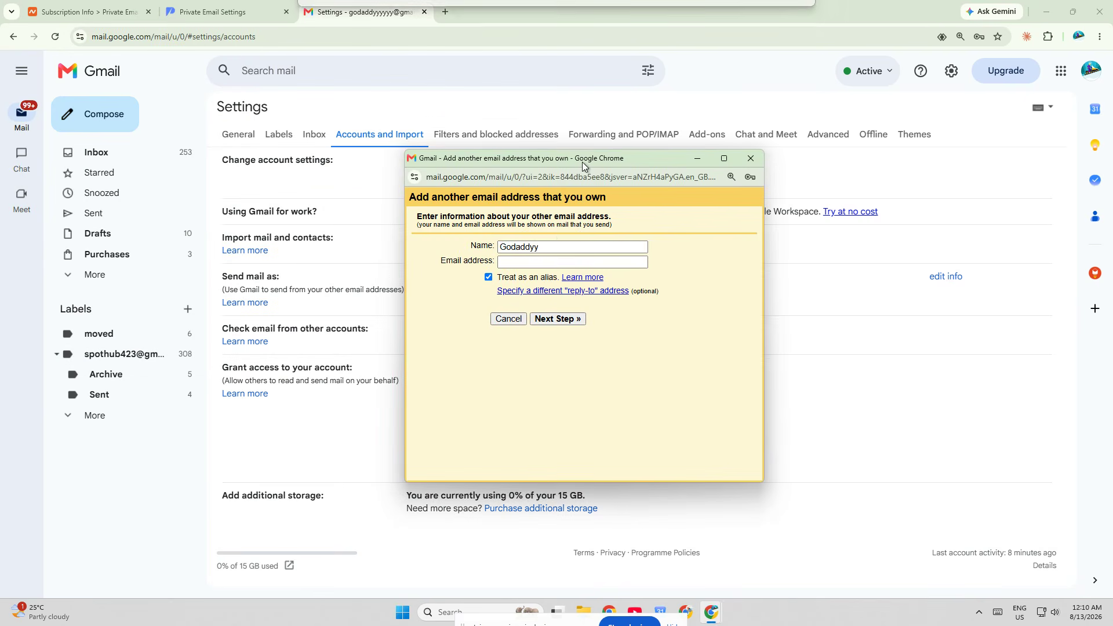
- Replace the name for the new sending address with the sender's first name
left_click(522, 250)
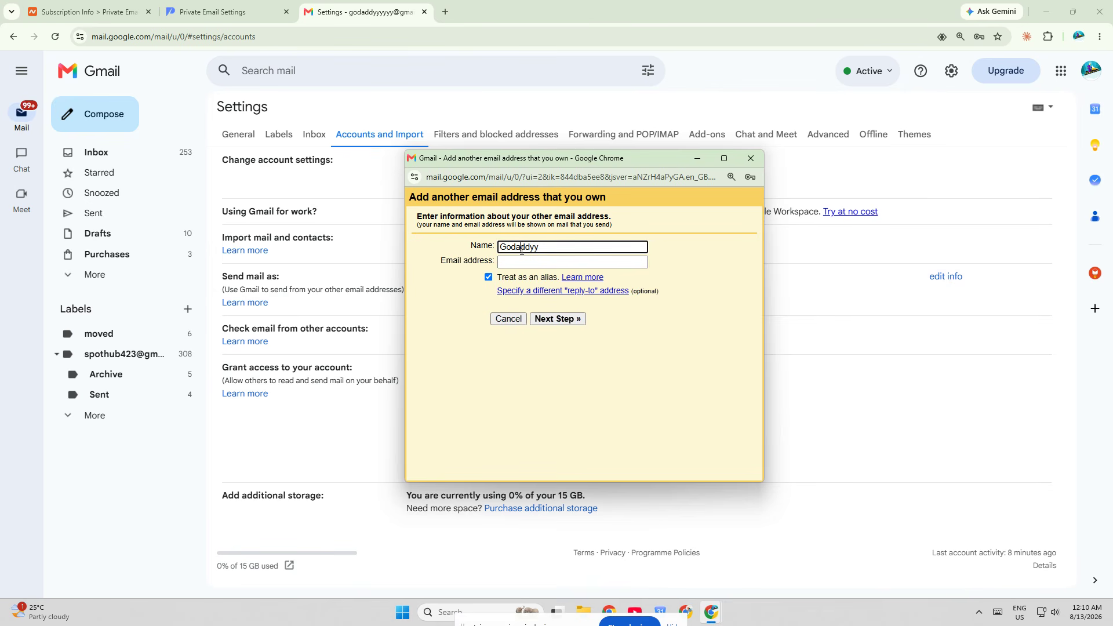
key("ctrl+a")
type("Ash")
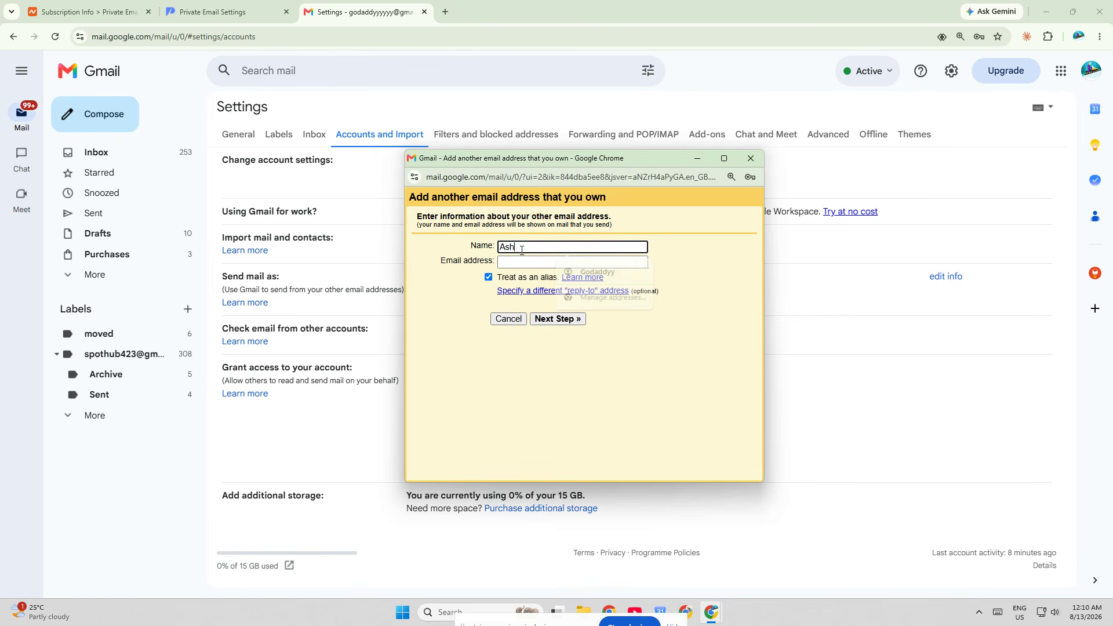
key("Tab")
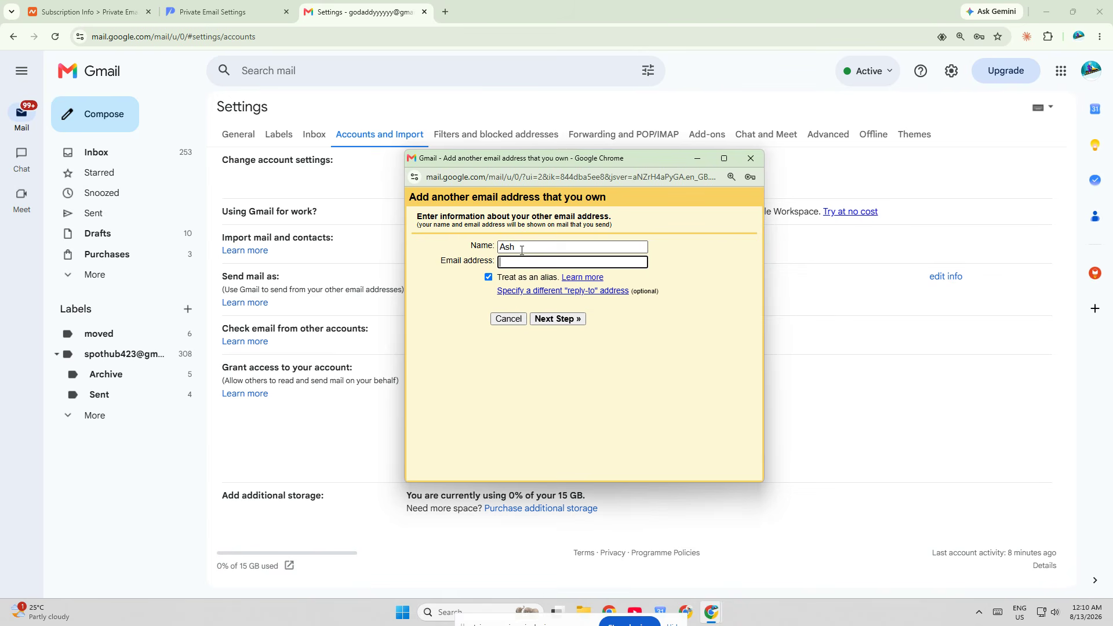
- Copy the mailbox address from the Namecheap subscription page into the new Gmail sending address and proceed to the SMTP settings
left_click(87, 11)
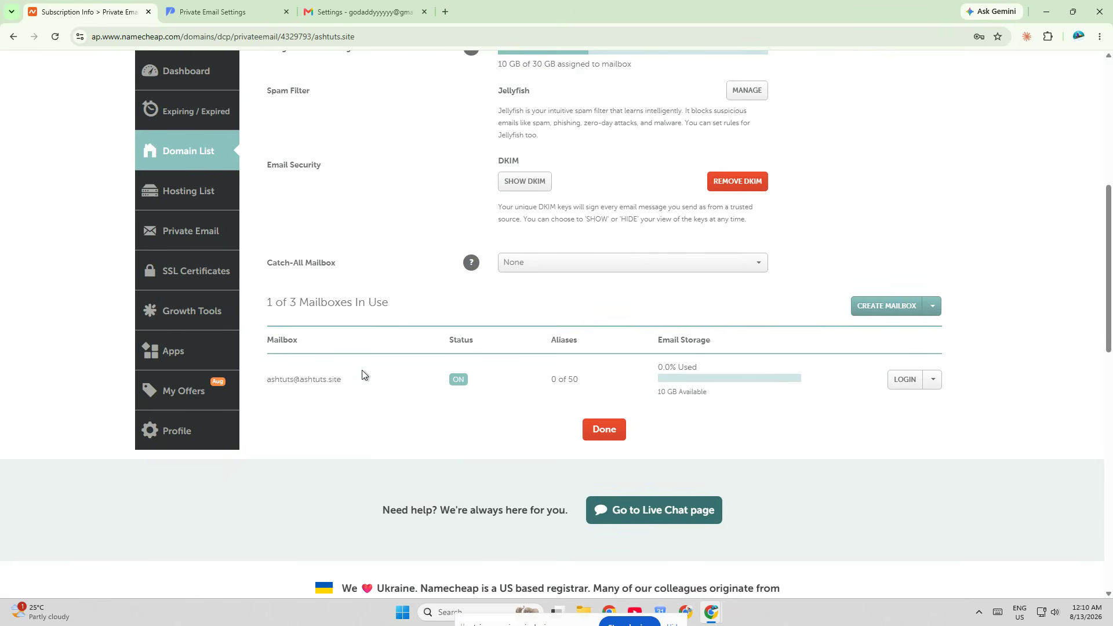
left_click_drag(362, 374, 284, 333)
key("ctrl+c")
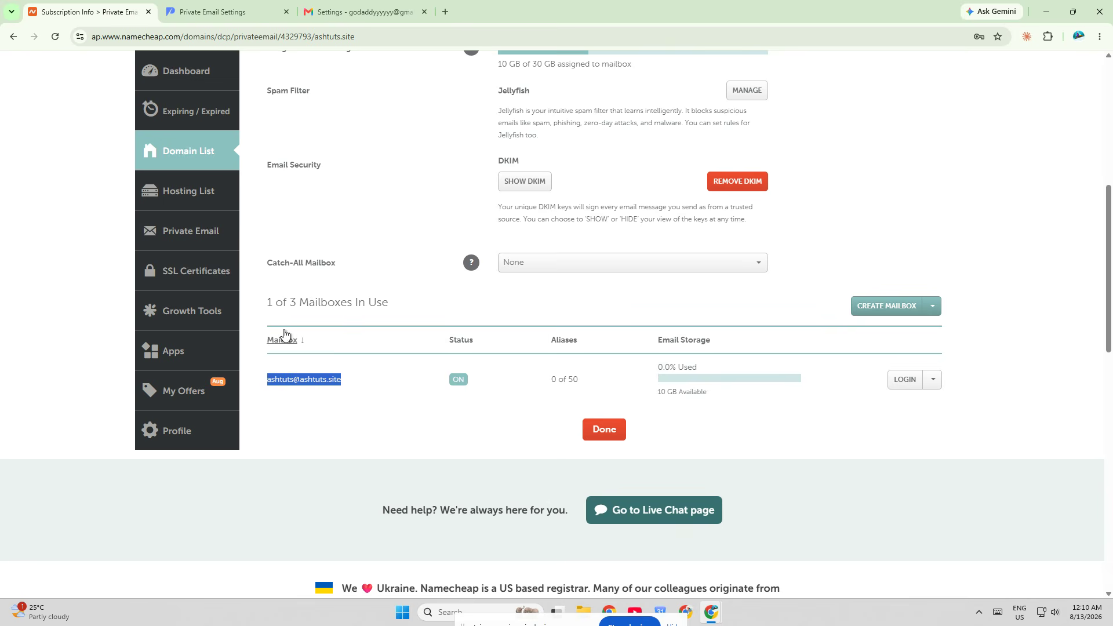
left_click(377, 7)
left_click(258, 8)
left_click(350, 9)
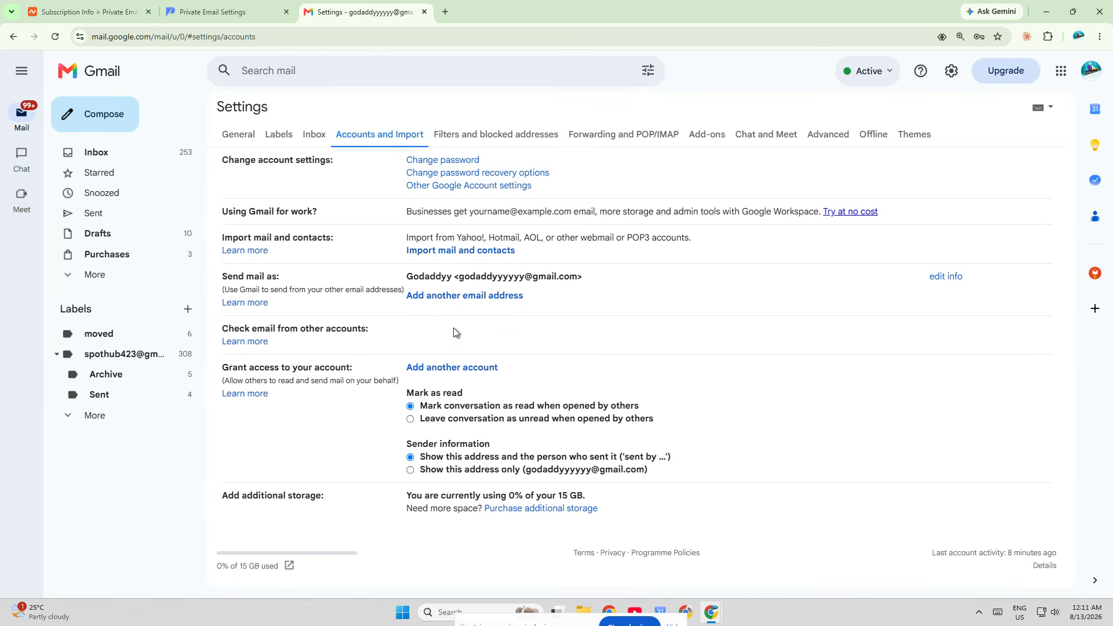
mouse_move(711, 611)
left_click(760, 554)
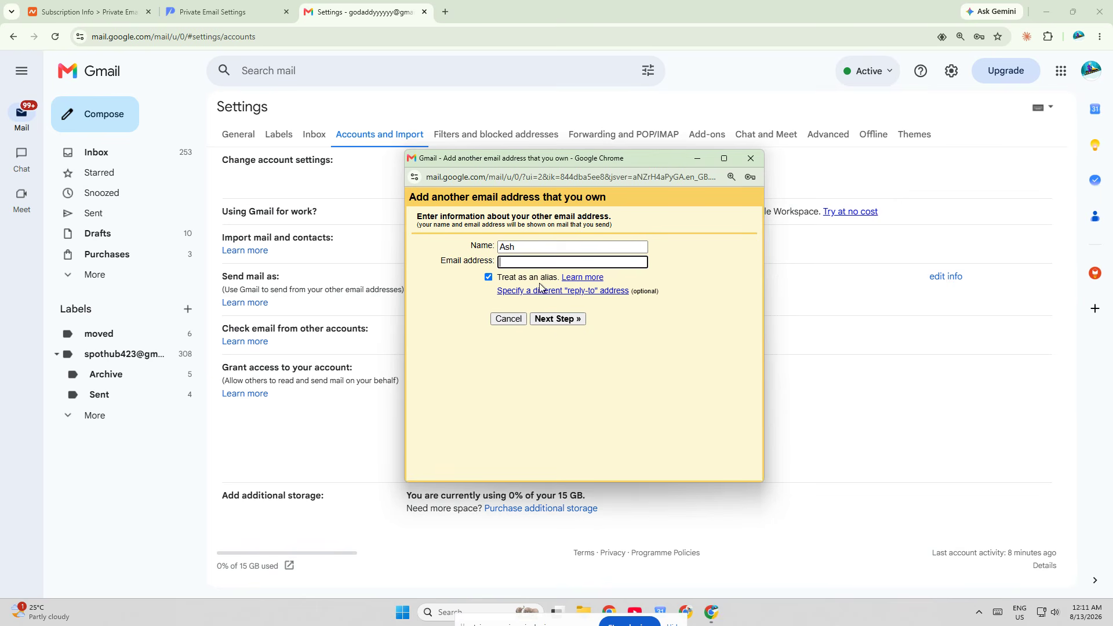
key("ctrl+v")
left_click(547, 321)
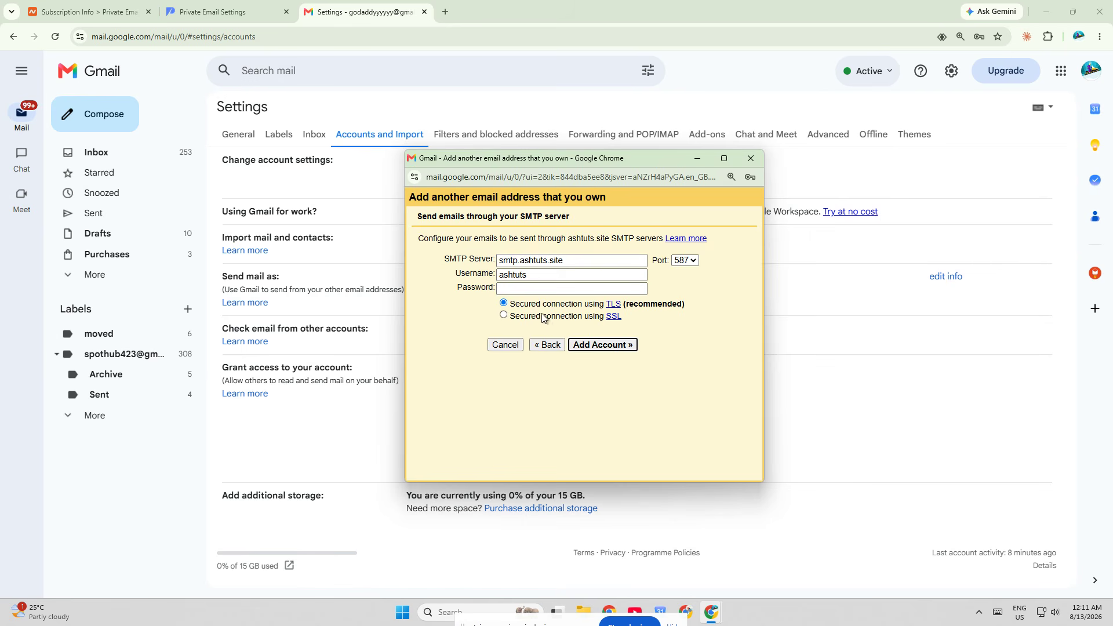
- Set the SMTP server to mail.privateemail.com and the port to 465
triple_click(545, 260)
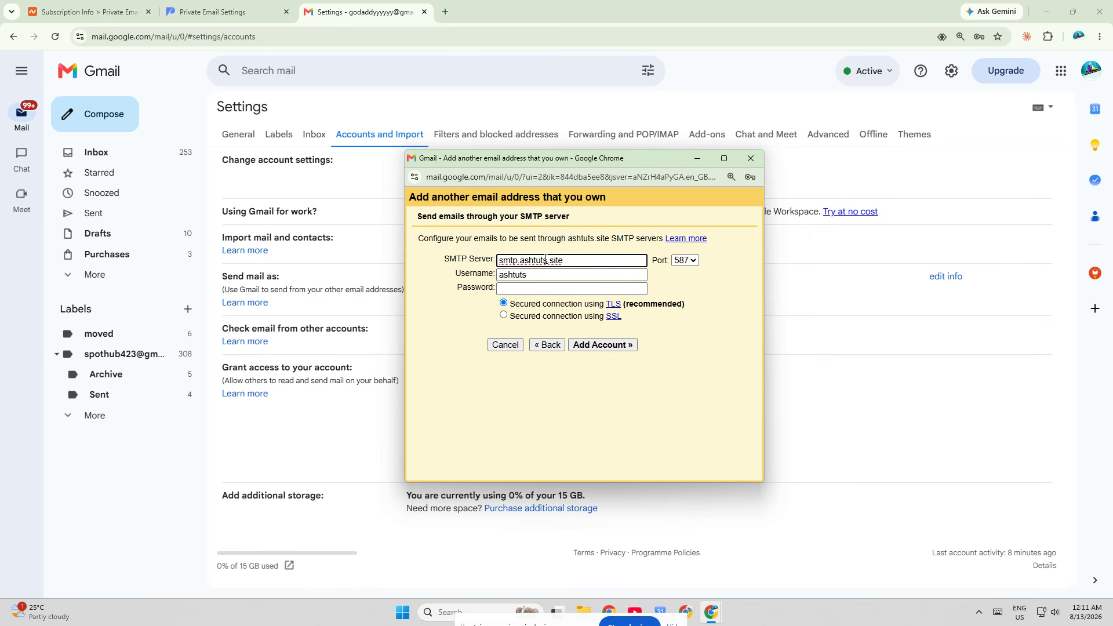
type("mail.pr")
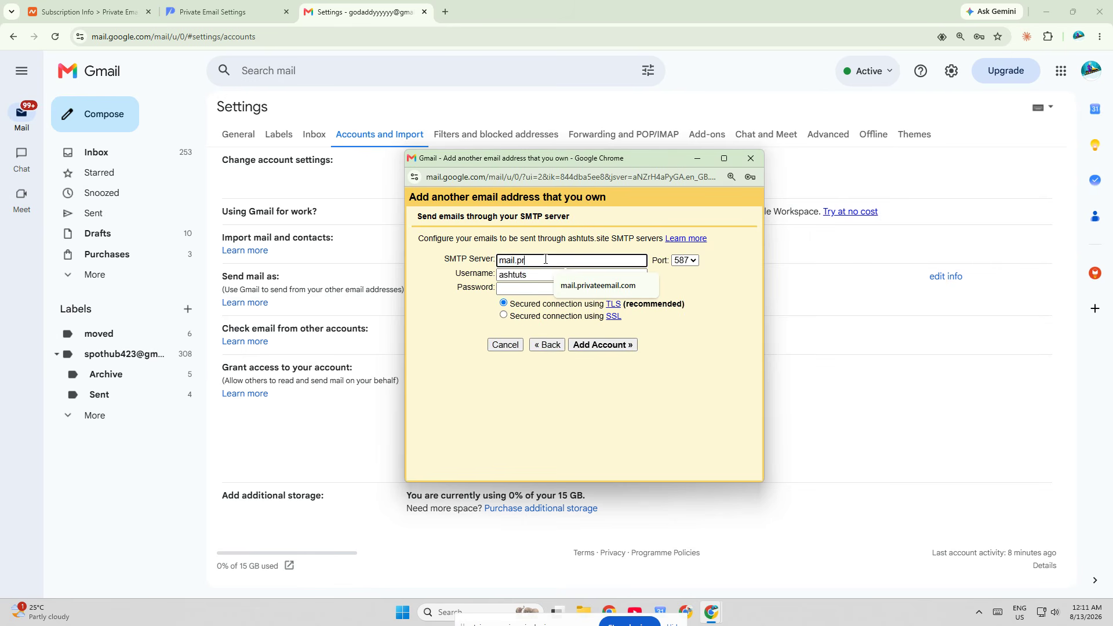
key("Down")
key("Return")
left_click(684, 260)
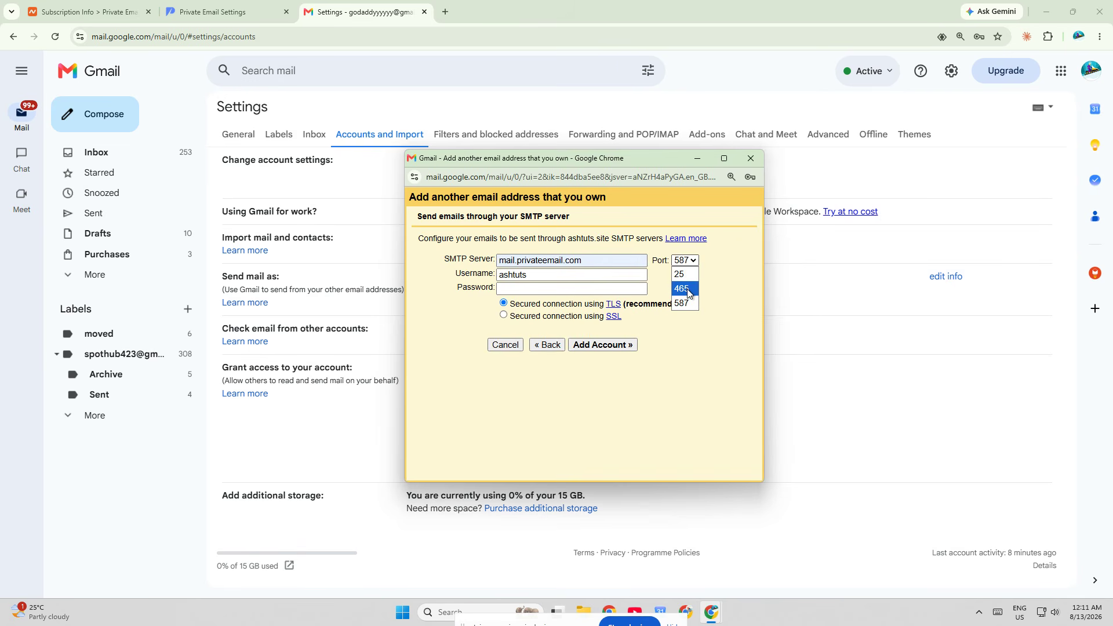
left_click(679, 292)
- Enter the full mailbox address as username and the mailbox password, add the account, and save the login in the browser
left_click(572, 276)
key("Down")
key("Return")
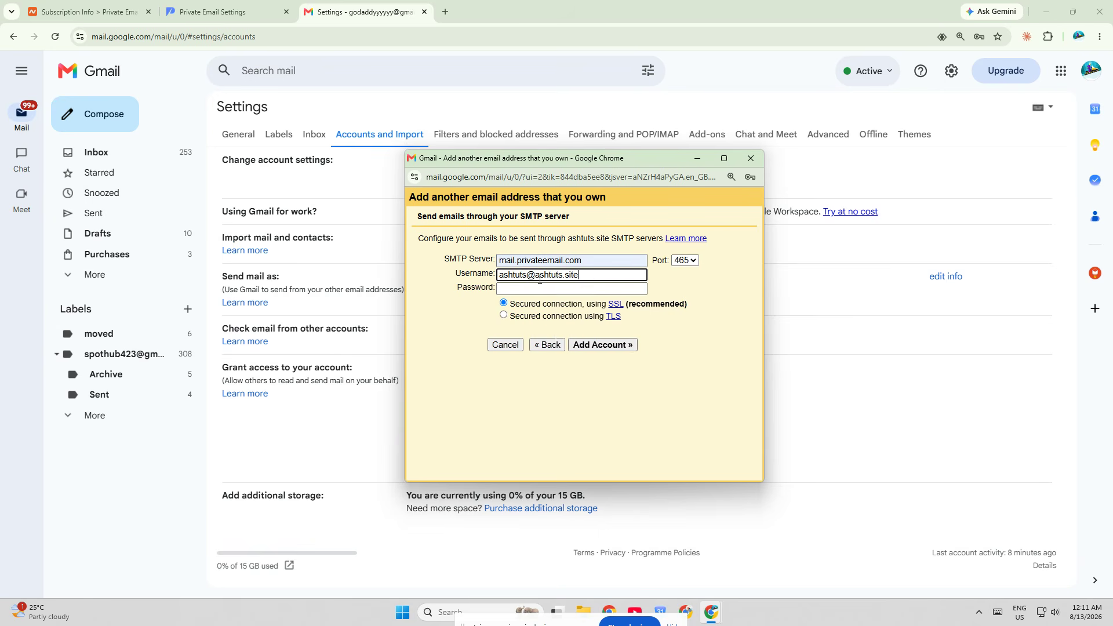
left_click(536, 286)
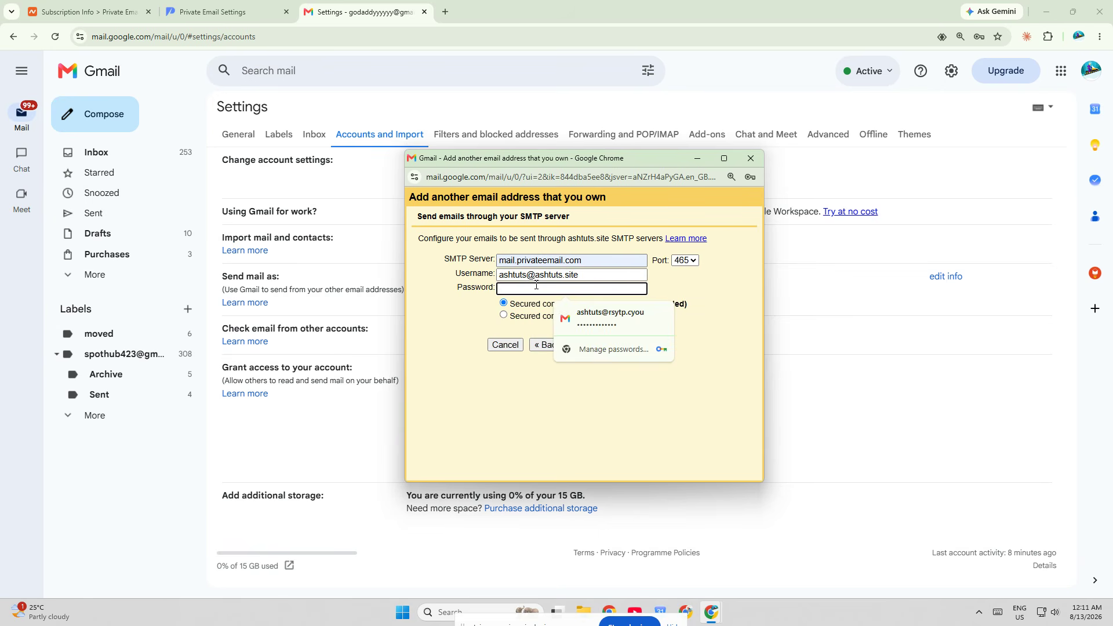
type("•••••••••")
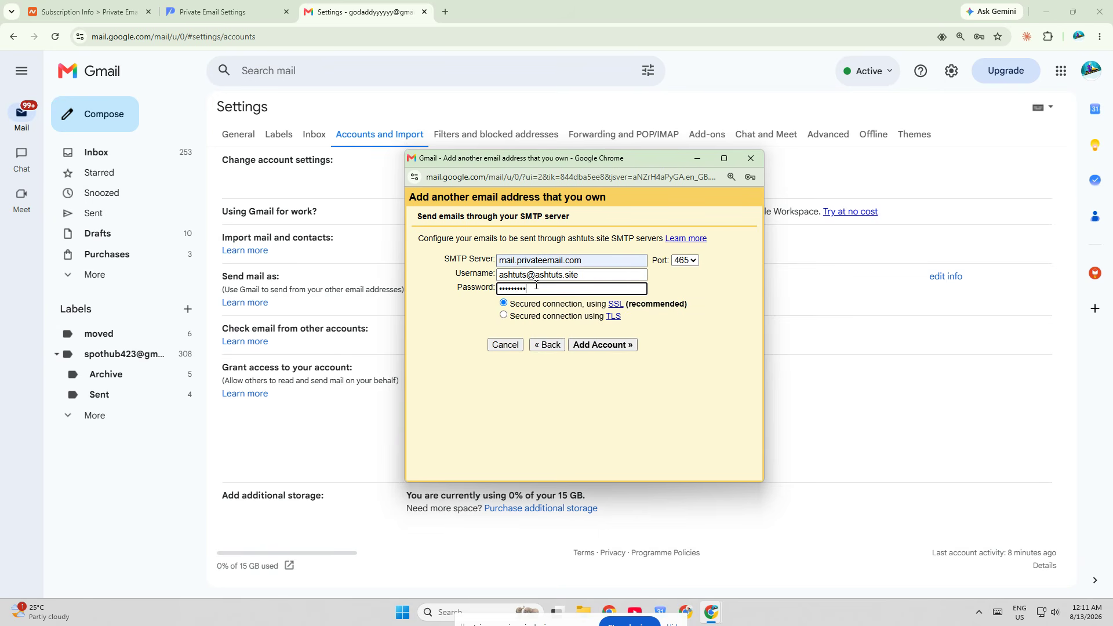
type("••••")
left_click(602, 345)
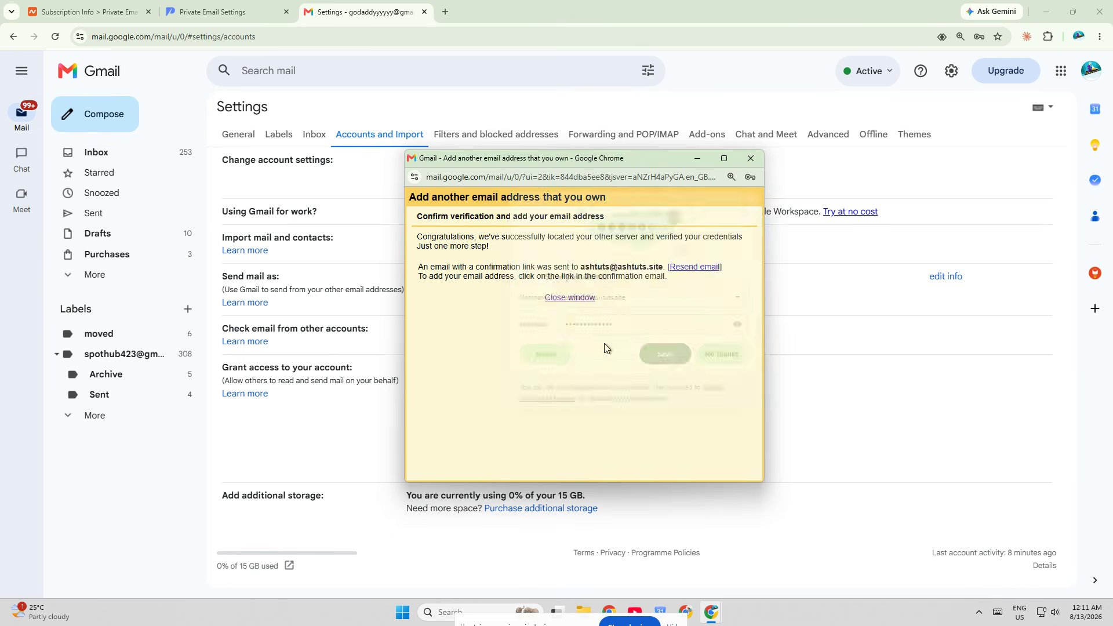
left_click(687, 357)
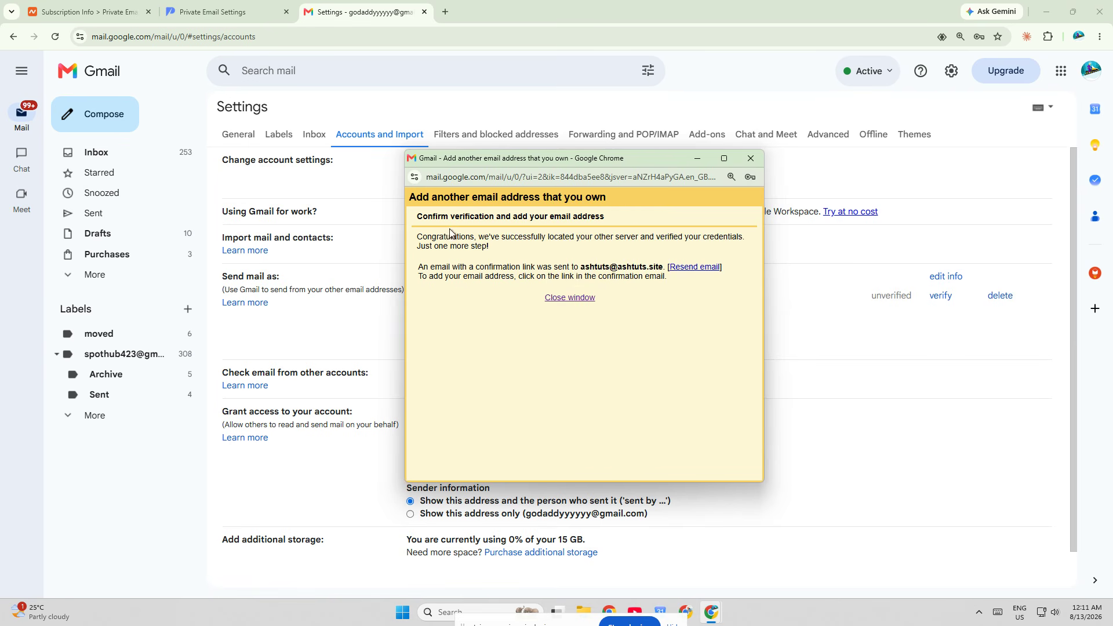
- Read the verification notice and check the Gmail and Private Email inboxes for the confirmation email
left_click_drag(419, 236, 491, 248)
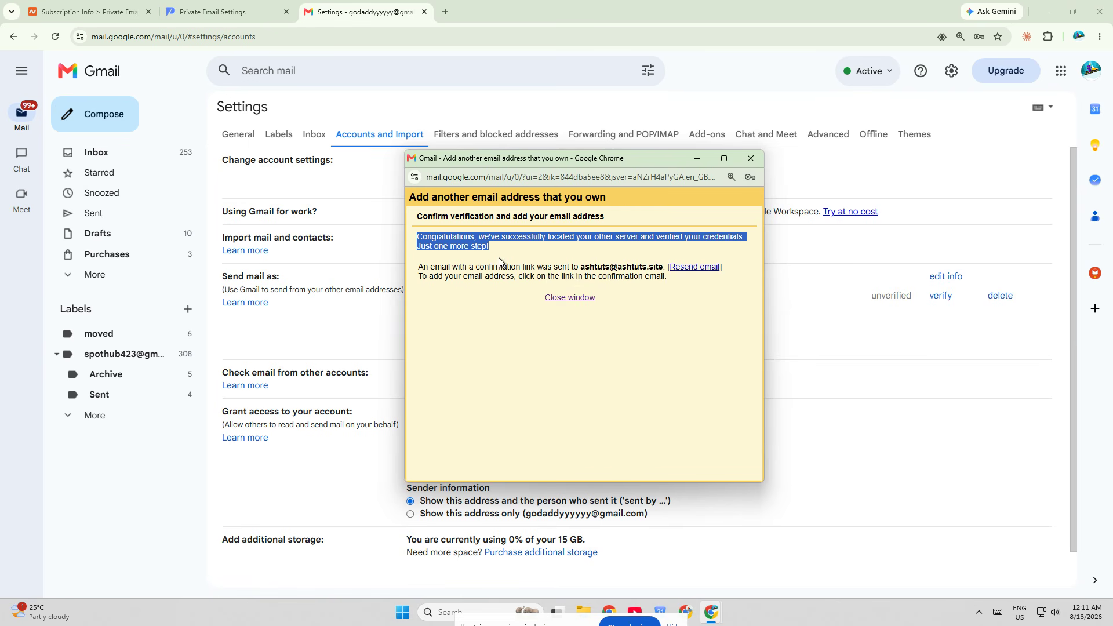
left_click(492, 316)
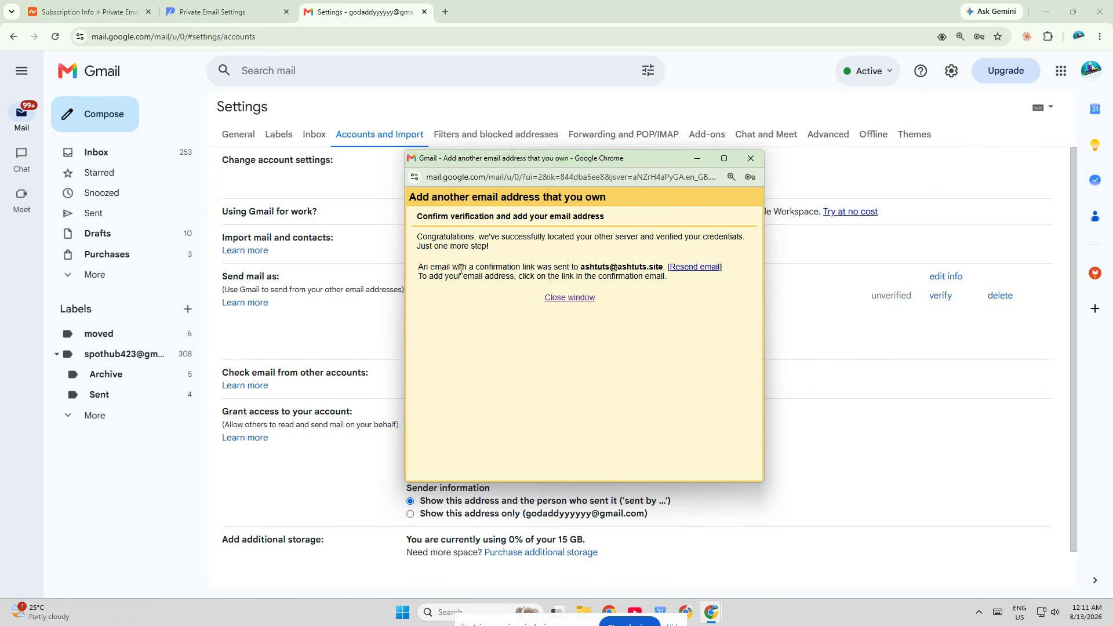
left_click(103, 155)
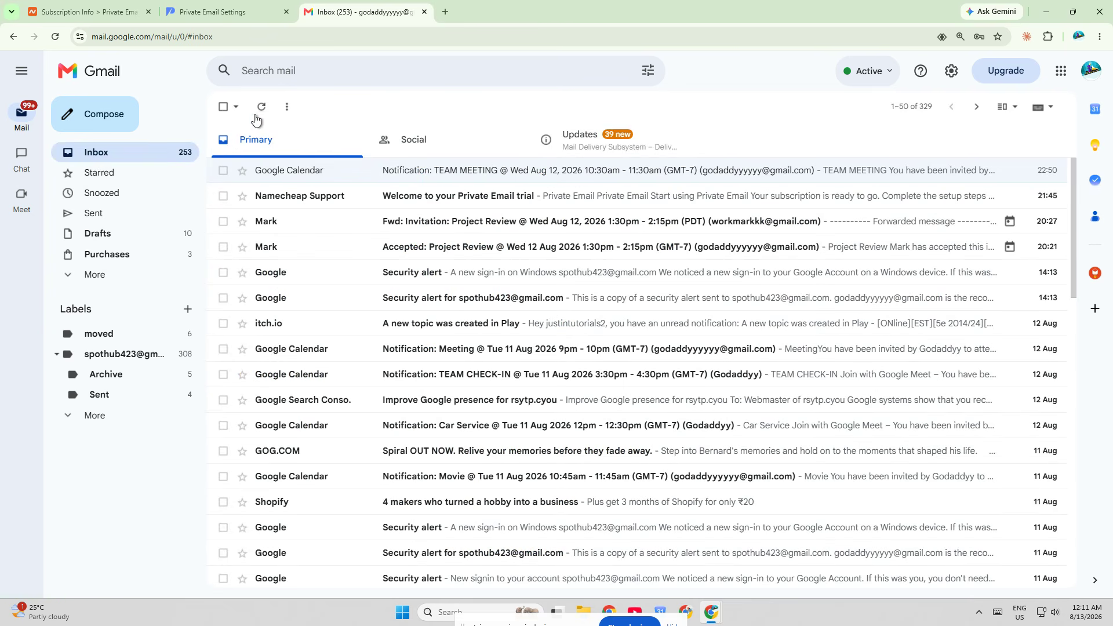
left_click(226, 14)
left_click(13, 37)
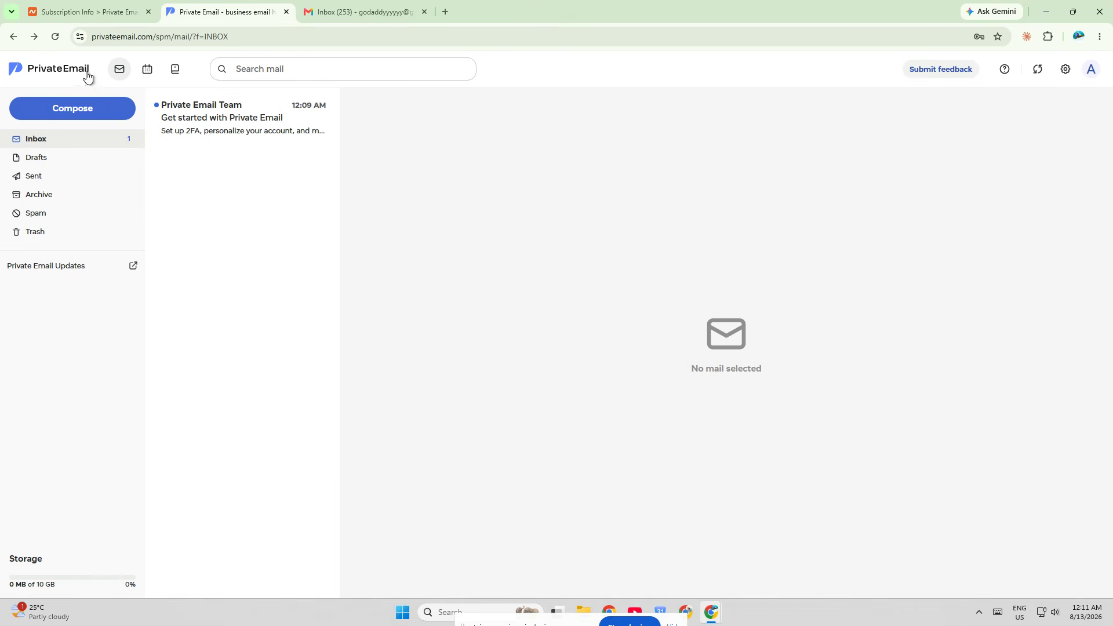
left_click(55, 37)
left_click(380, 7)
left_click(254, 8)
left_click(381, 5)
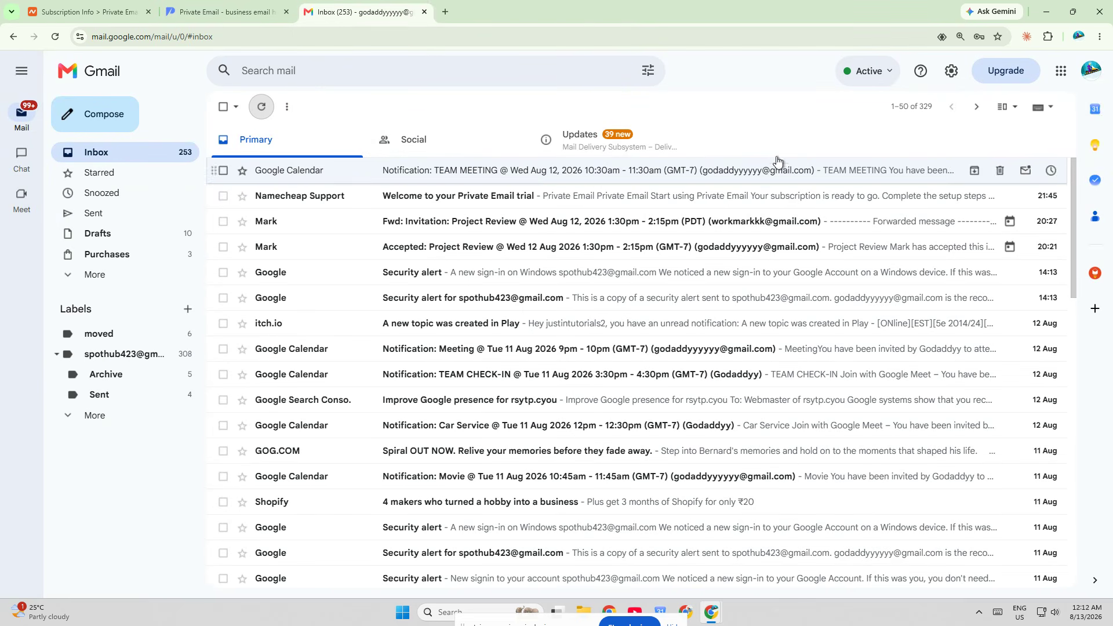
- Bring back the window for adding another email address and close it
mouse_move(711, 611)
left_click(763, 563)
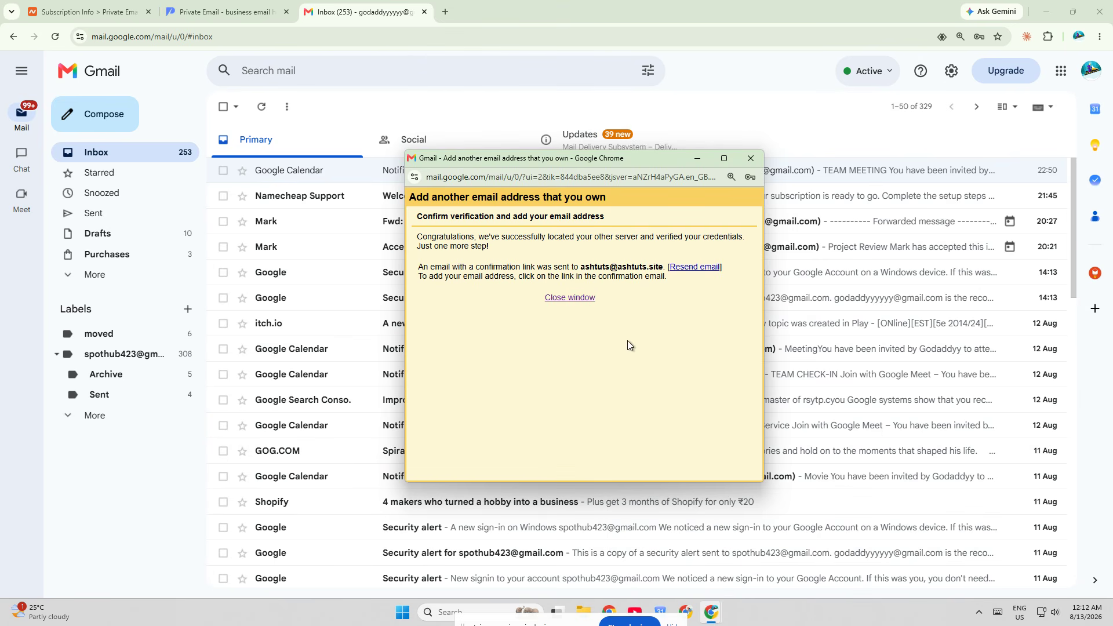
left_click(564, 298)
- Reload the Private Email inbox to look again for the confirmation email, and return to Gmail
left_click(243, 10)
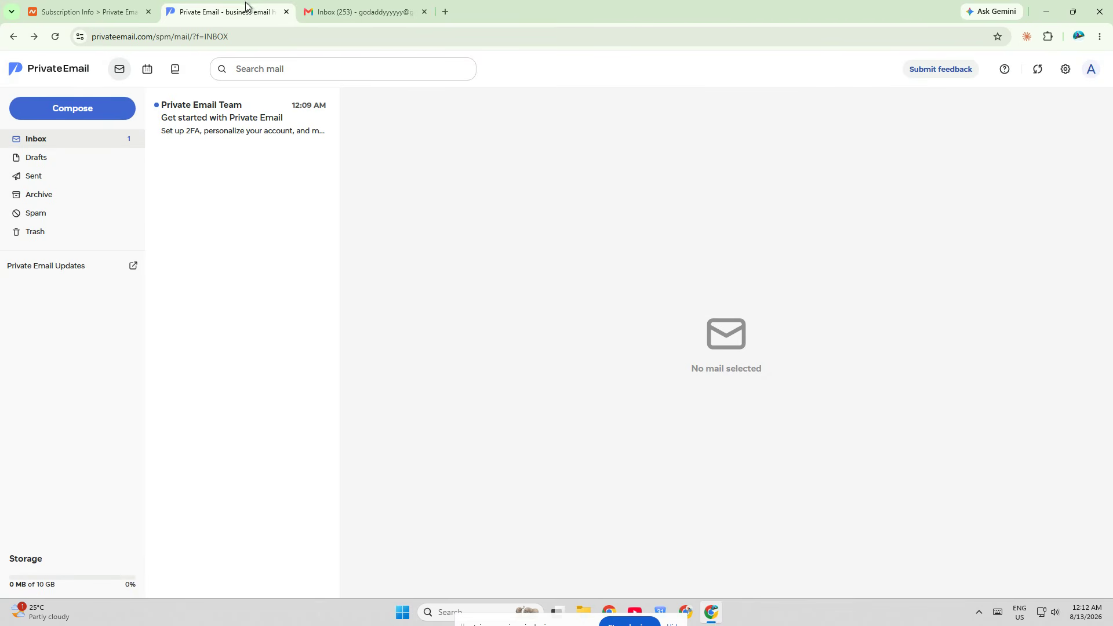
left_click(55, 37)
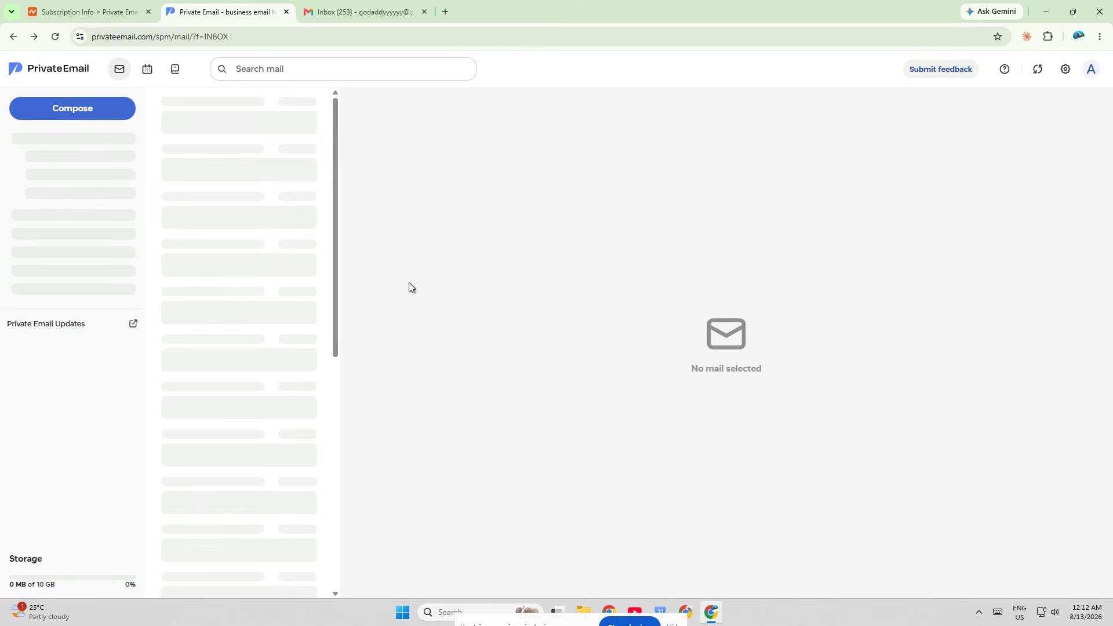
left_click(378, 22)
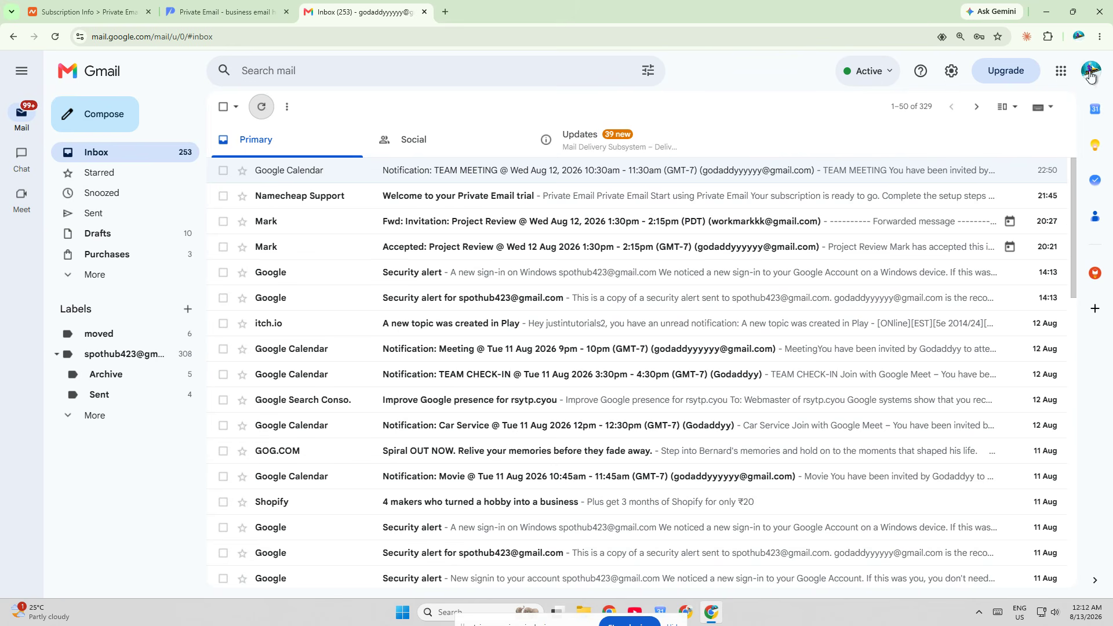
- Review the new address's send-mail-as entry in Gmail's Accounts and Import settings, and return to the inbox
left_click(951, 71)
left_click(929, 136)
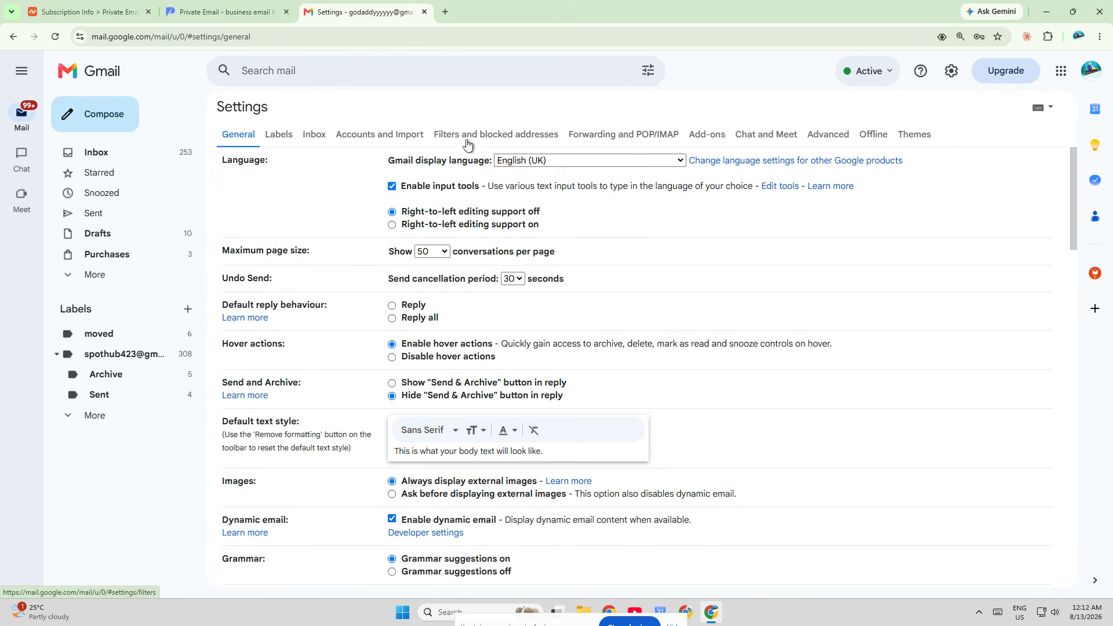
left_click(367, 134)
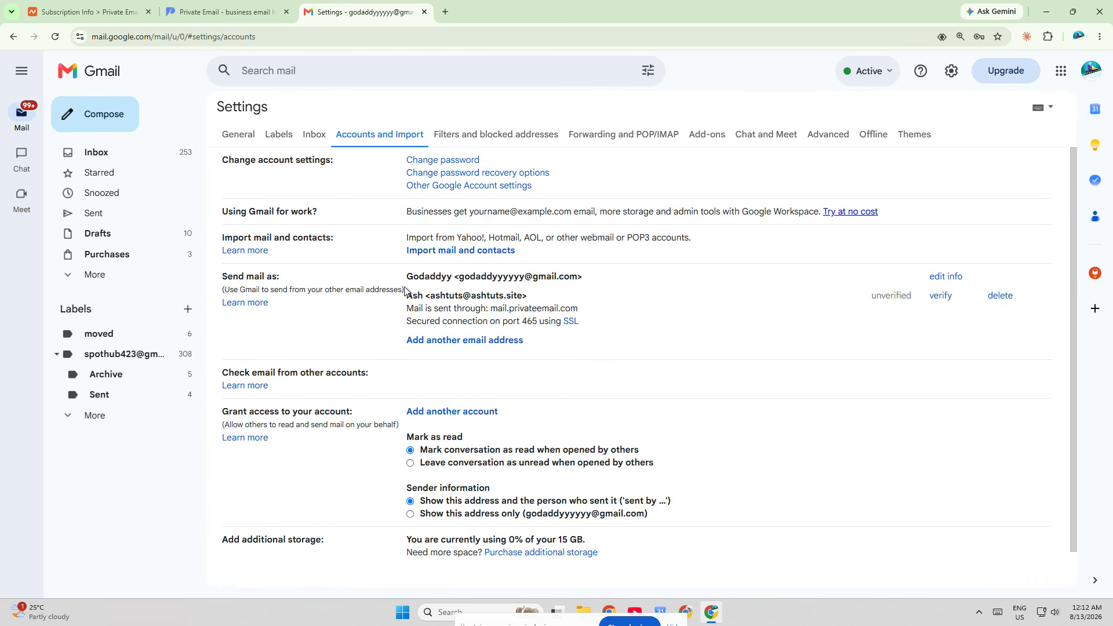
left_click_drag(406, 293, 546, 298)
left_click(546, 298)
left_click_drag(408, 296, 579, 322)
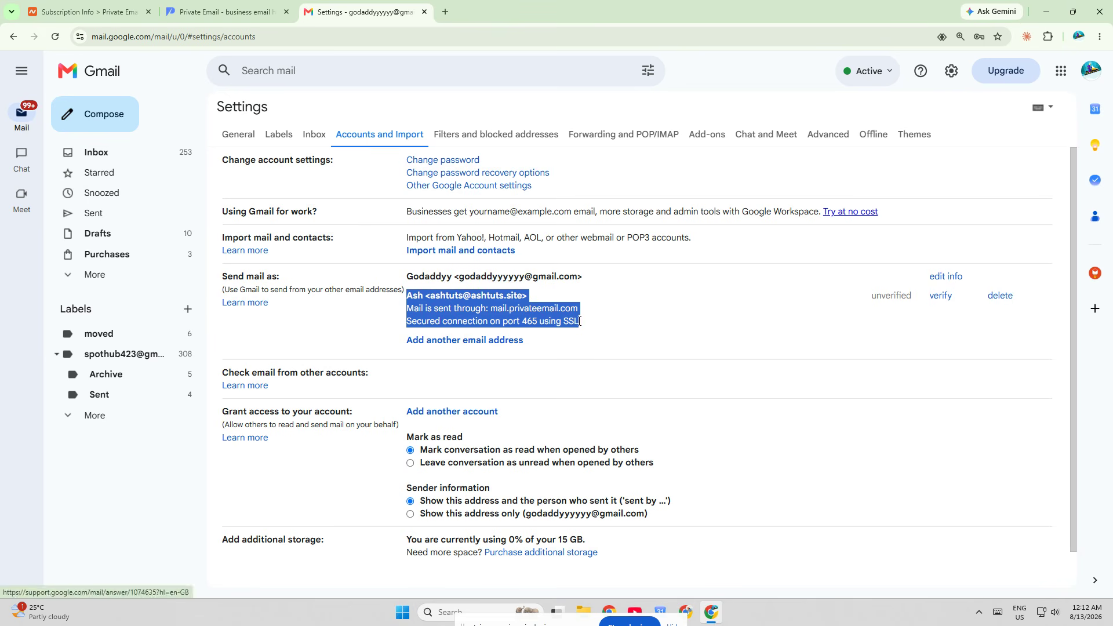
left_click(636, 352)
left_click(56, 87)
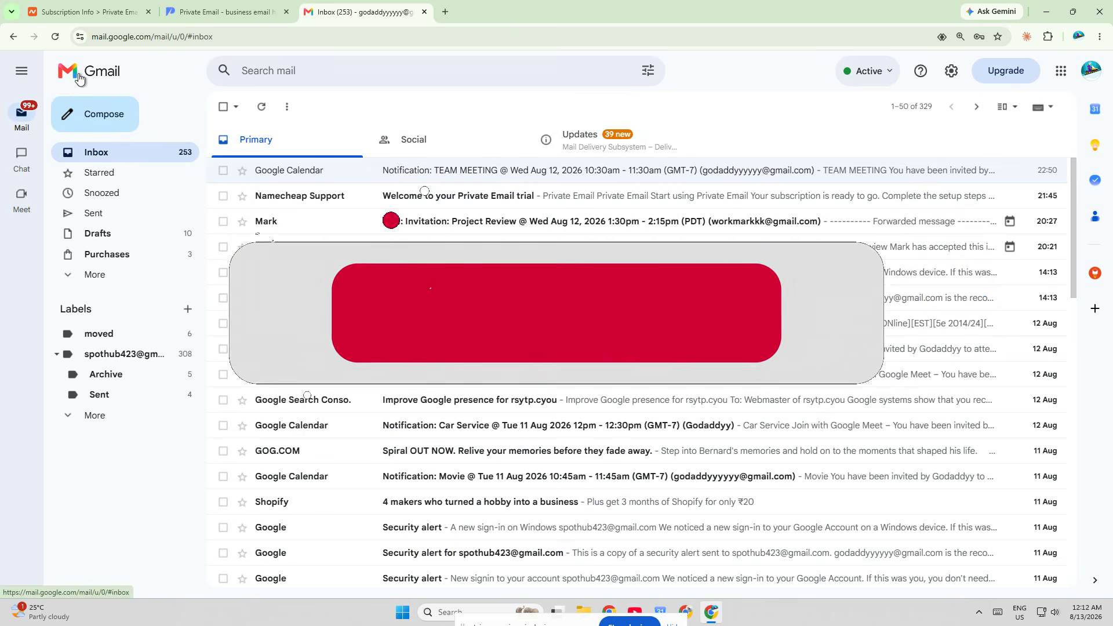